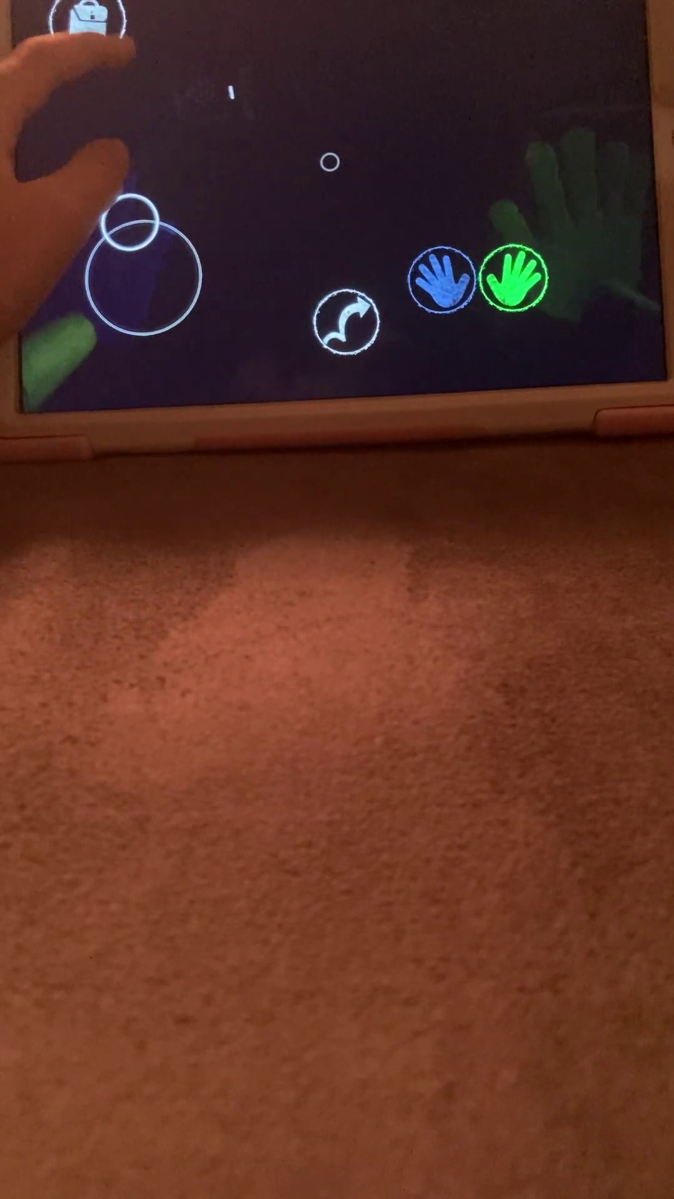
click(94, 29)
click(338, 361)
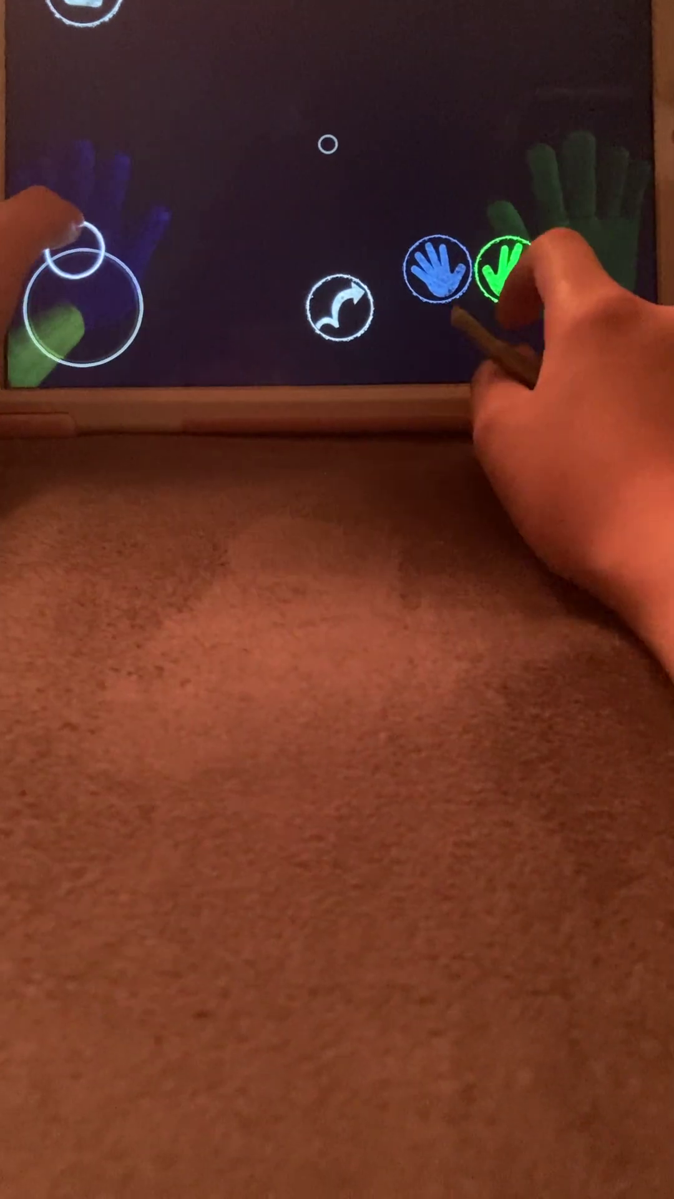
click(501, 267)
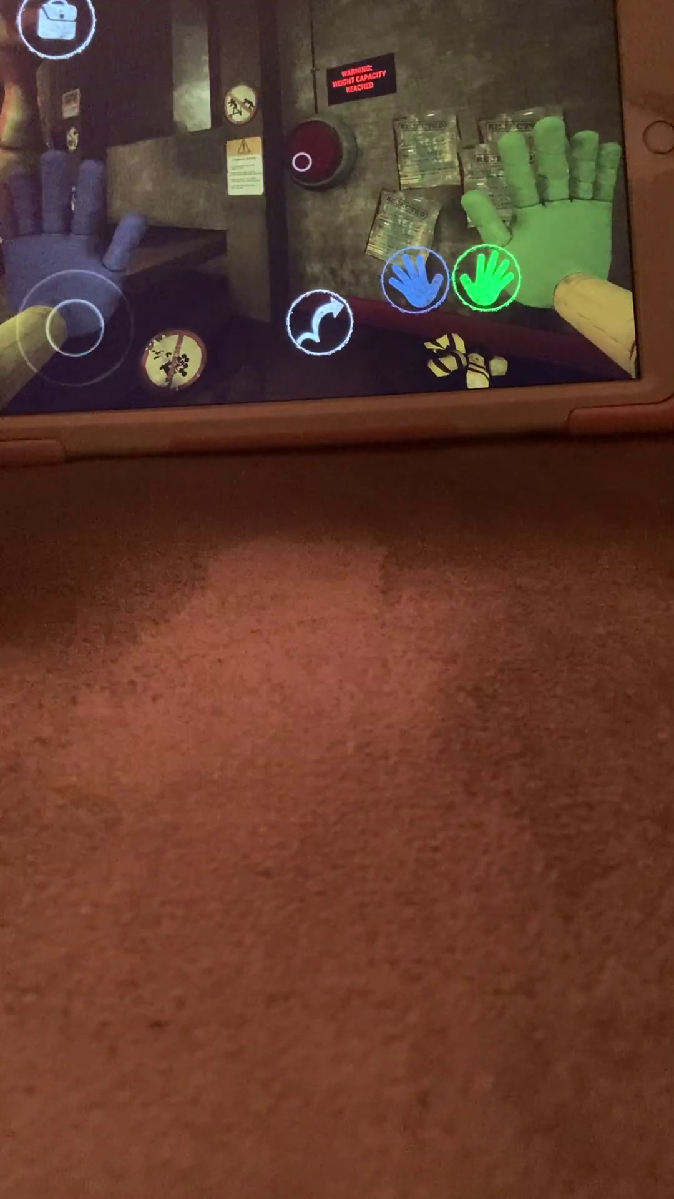
drag(57, 235, 84, 206)
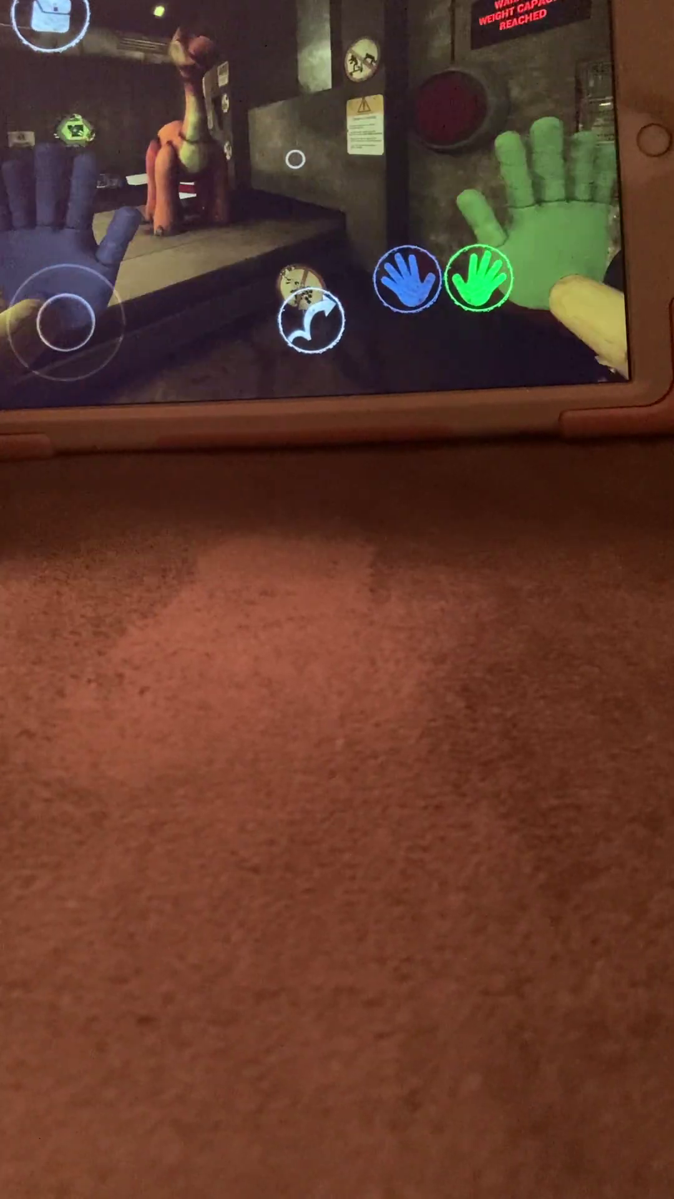